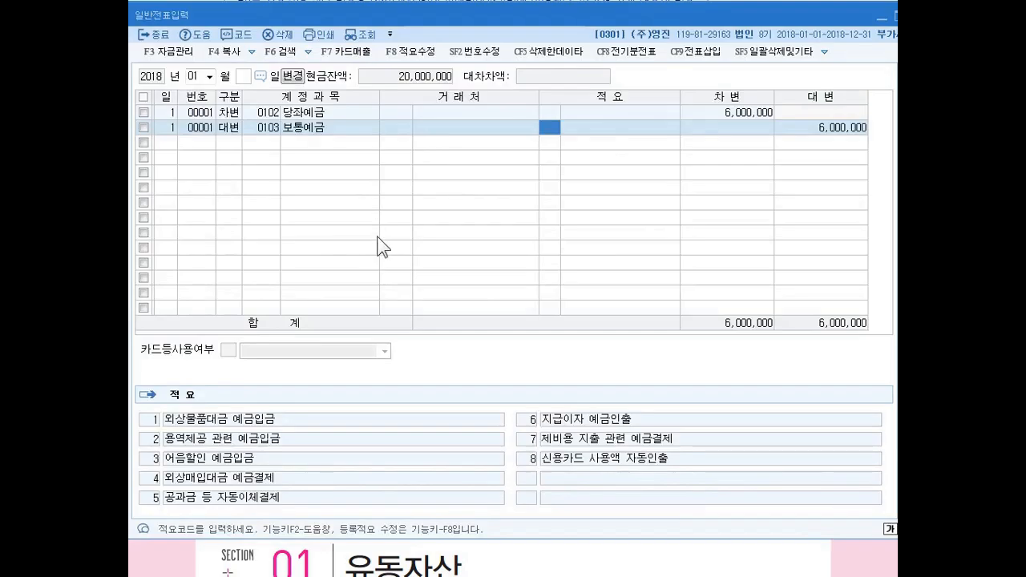
pyautogui.click(163, 141)
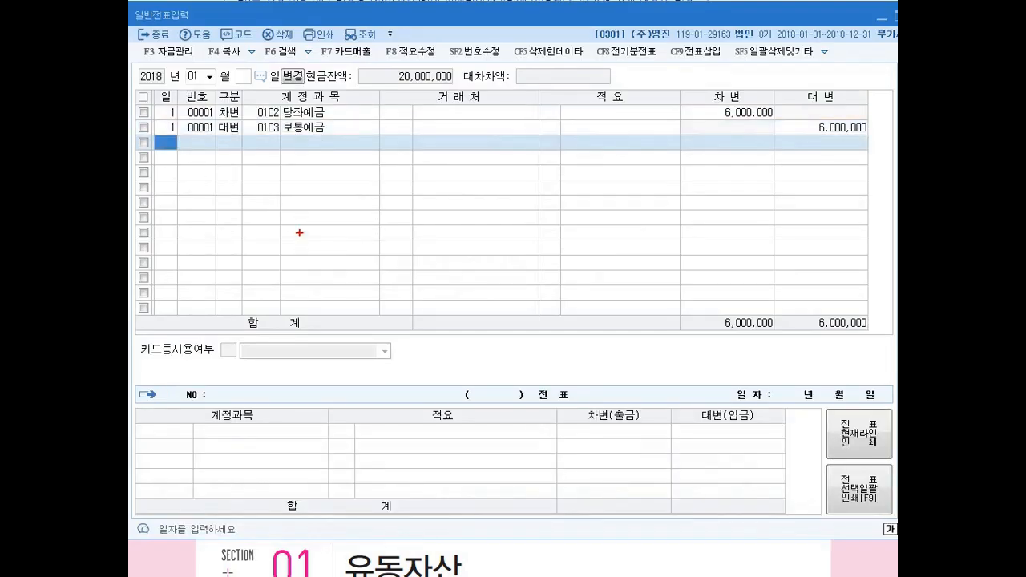
pyautogui.moveTo(211, 135)
pyautogui.mouseDown()
pyautogui.moveTo(189, 108)
pyautogui.moveTo(218, 116)
pyautogui.moveTo(208, 135)
pyautogui.mouseUp()
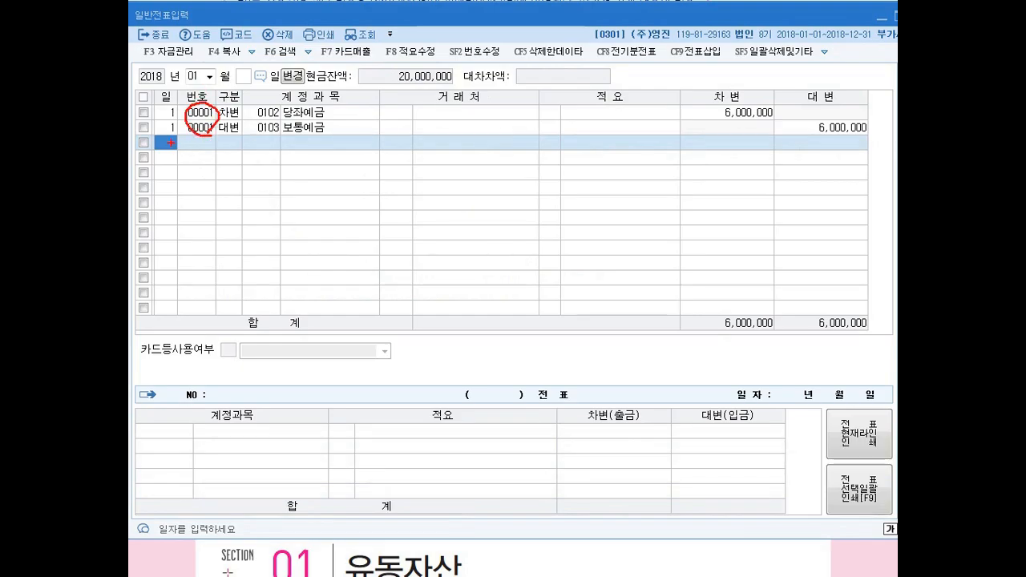
pyautogui.moveTo(170, 138)
pyautogui.mouseDown()
pyautogui.moveTo(170, 147)
pyautogui.moveTo(217, 146)
pyautogui.mouseUp()
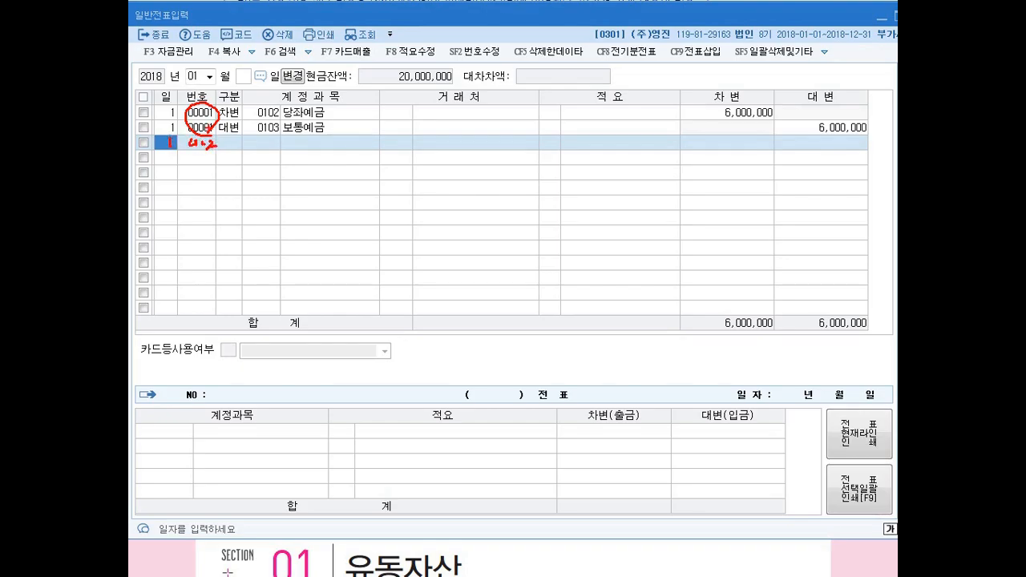
pyautogui.moveTo(179, 118)
pyautogui.mouseDown()
pyautogui.moveTo(186, 111)
pyautogui.moveTo(179, 128)
pyautogui.mouseUp()
pyautogui.moveTo(226, 109)
pyautogui.mouseDown()
pyautogui.moveTo(239, 119)
pyautogui.moveTo(231, 128)
pyautogui.mouseUp()
pyautogui.moveTo(472, 58)
pyautogui.mouseDown()
pyautogui.moveTo(492, 55)
pyautogui.moveTo(214, 99)
pyautogui.moveTo(233, 114)
pyautogui.mouseUp()
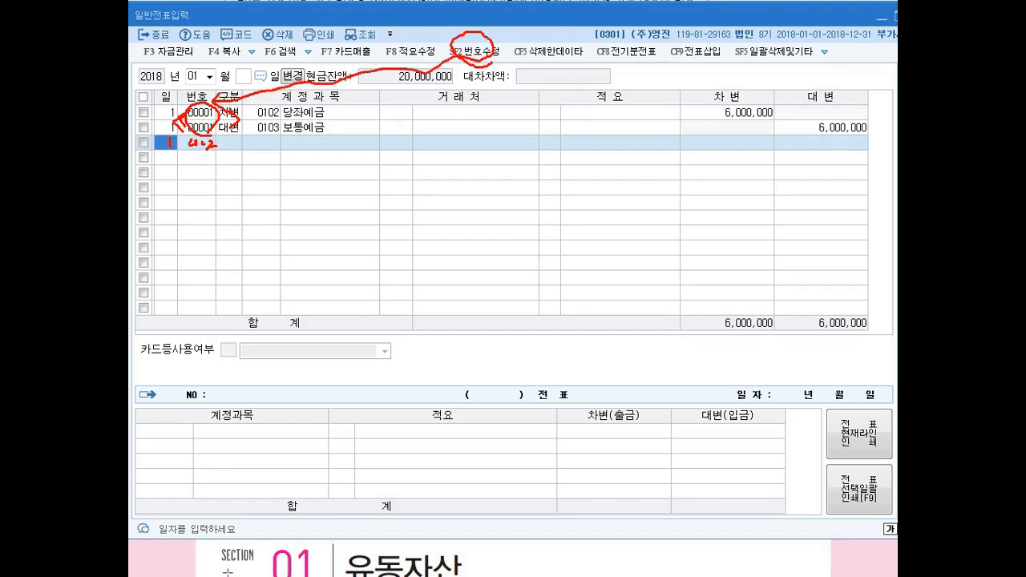
pyautogui.press('Escape')
# Start a new voucher line below the 보통예금 entry and set its day to 1
pyautogui.write('2')
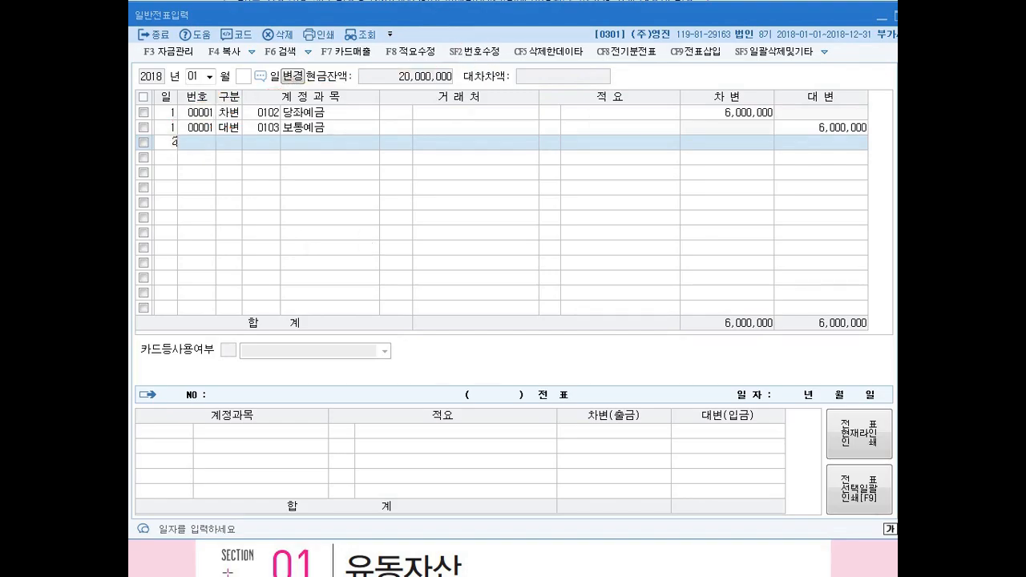
pyautogui.press('Return')
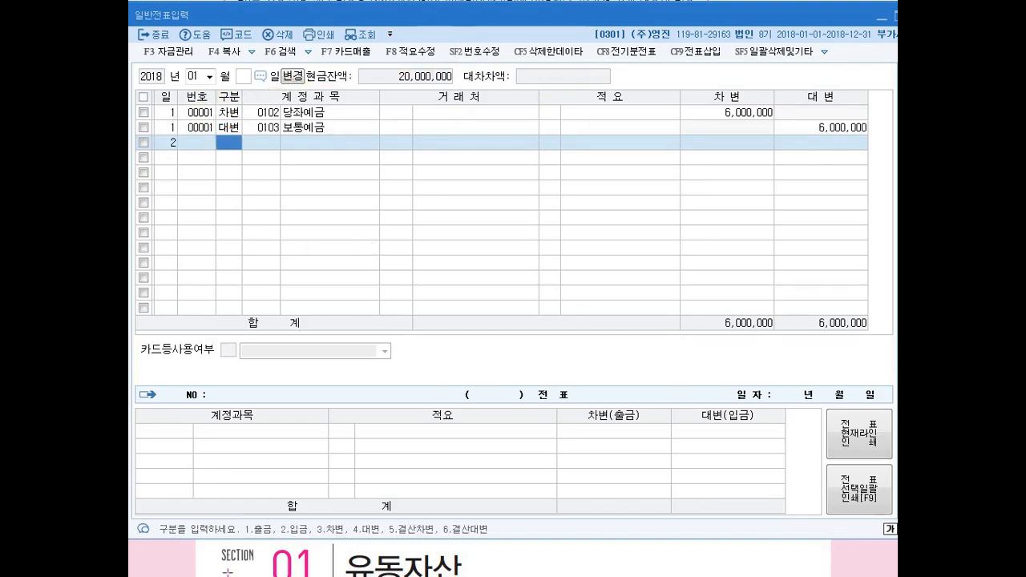
pyautogui.click(163, 144)
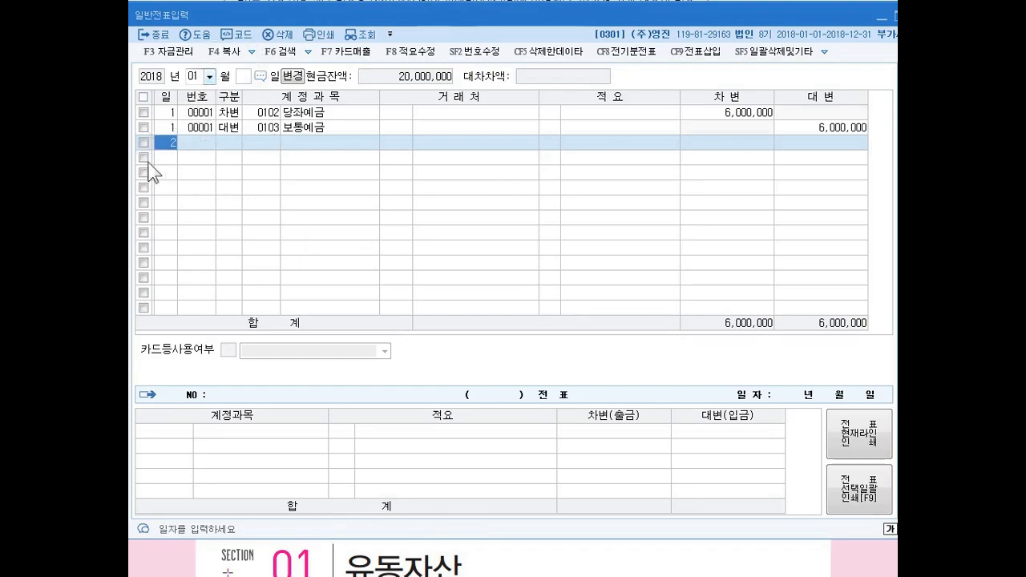
pyautogui.write('1')
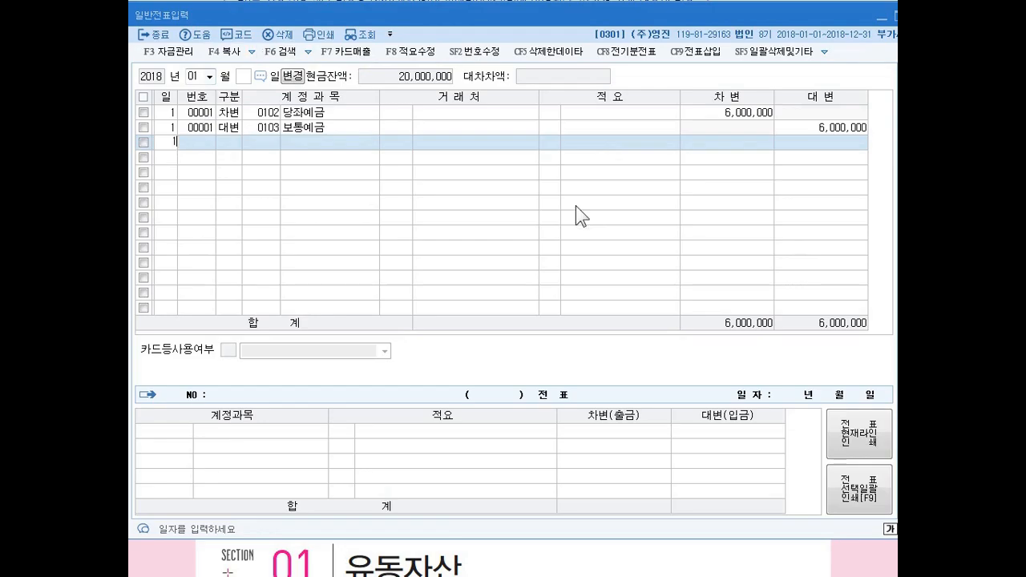
pyautogui.press('Return')
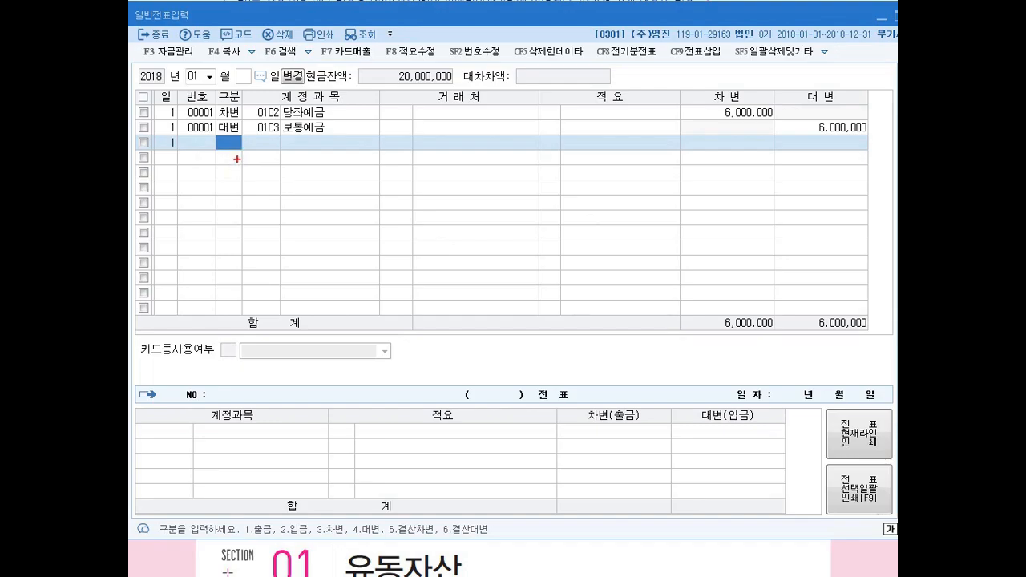
pyautogui.moveTo(249, 153)
pyautogui.mouseDown()
pyautogui.moveTo(269, 169)
pyautogui.moveTo(373, 181)
pyautogui.moveTo(408, 164)
pyautogui.moveTo(436, 170)
pyautogui.mouseUp()
pyautogui.moveTo(501, 150)
pyautogui.mouseDown()
pyautogui.moveTo(499, 183)
pyautogui.moveTo(550, 163)
pyautogui.moveTo(552, 177)
pyautogui.moveTo(582, 178)
pyautogui.mouseUp()
pyautogui.moveTo(587, 170); pyautogui.dragTo(609, 169)
pyautogui.moveTo(614, 162); pyautogui.dragTo(664, 171)
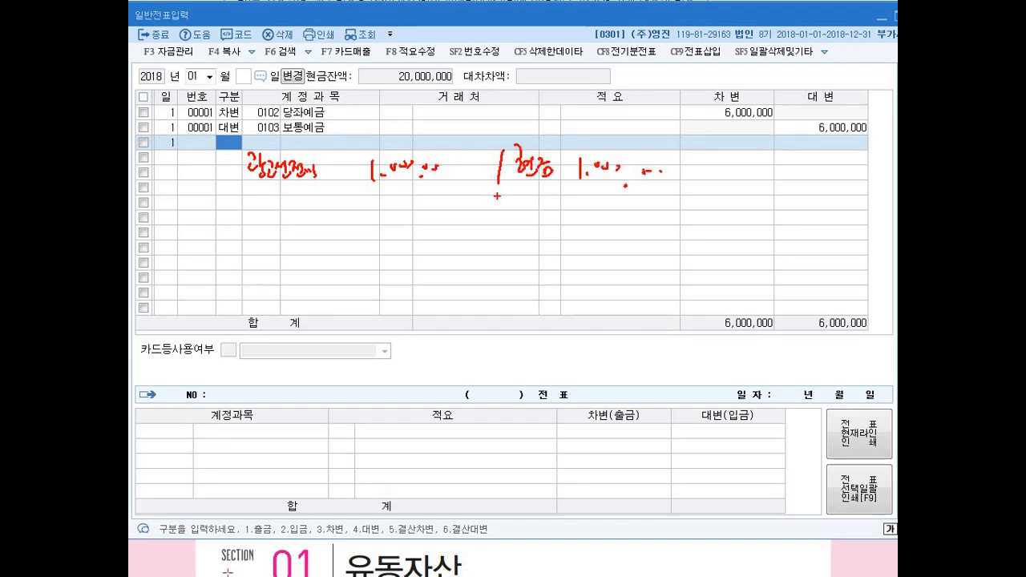
pyautogui.moveTo(273, 195); pyautogui.dragTo(358, 193)
pyautogui.moveTo(540, 196); pyautogui.dragTo(574, 195)
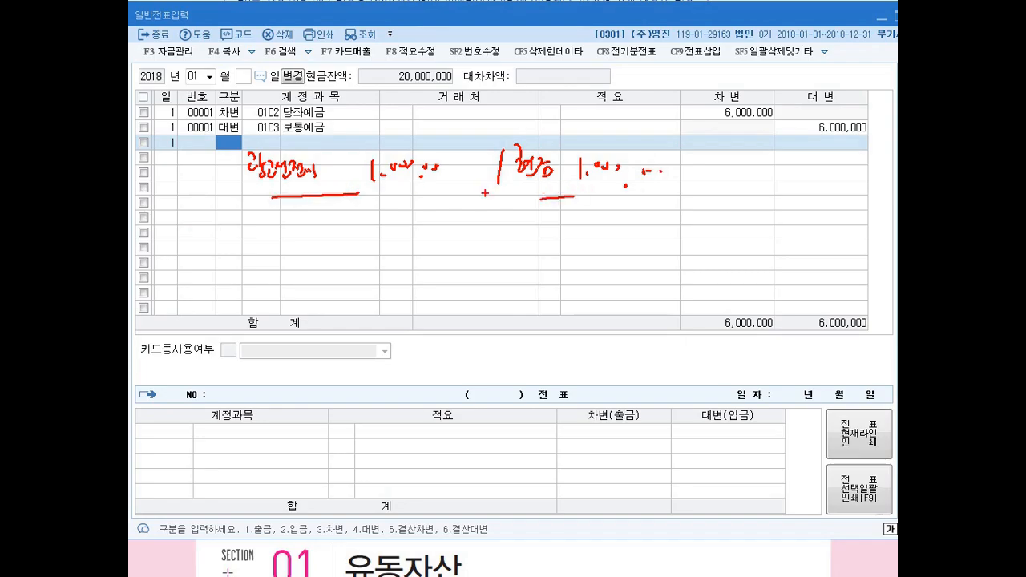
pyautogui.moveTo(273, 212); pyautogui.dragTo(283, 227)
pyautogui.moveTo(284, 215); pyautogui.dragTo(321, 230)
pyautogui.moveTo(337, 218)
pyautogui.mouseDown()
pyautogui.moveTo(351, 215)
pyautogui.moveTo(350, 228)
pyautogui.mouseUp()
pyautogui.moveTo(351, 219); pyautogui.dragTo(513, 226)
pyautogui.click(398, 227)
pyautogui.click(468, 230)
pyautogui.moveTo(409, 238)
pyautogui.mouseDown()
pyautogui.moveTo(481, 236)
pyautogui.moveTo(478, 243)
pyautogui.mouseUp()
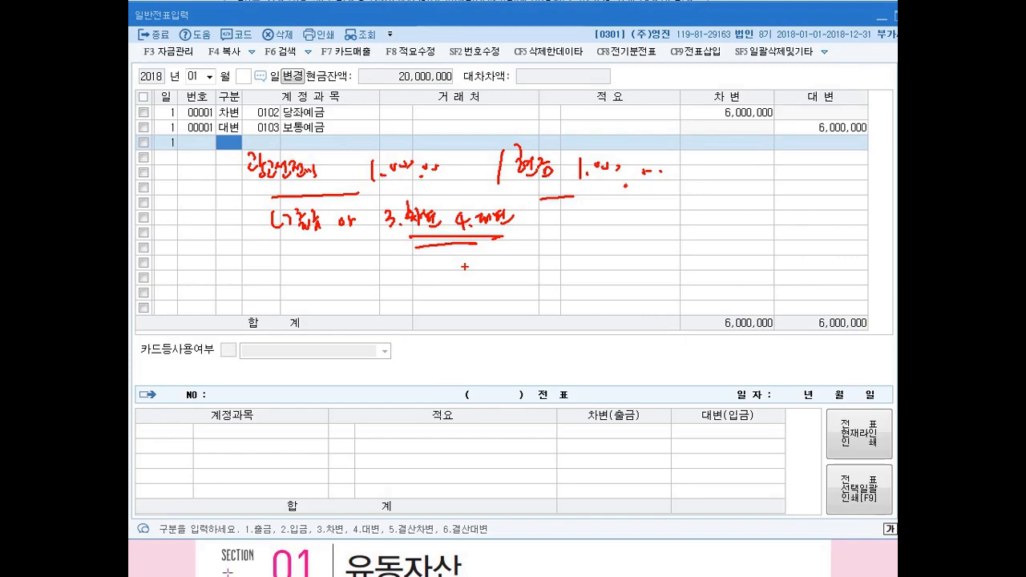
pyautogui.press('Escape')
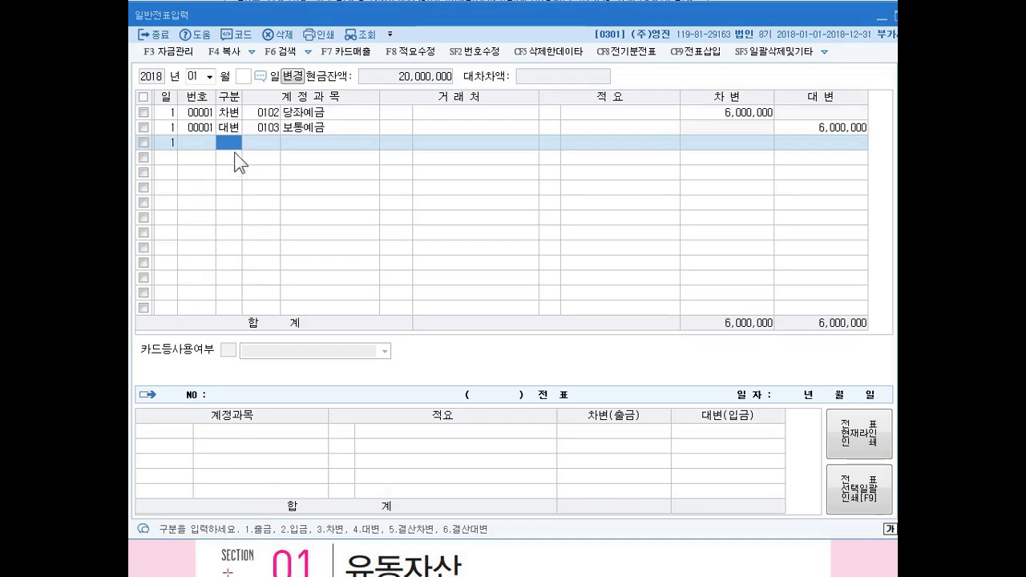
# Set the new line's type to 출금 and look up 광고, choosing account 0833 광고선전비 under 판매관리비
pyautogui.press('1')
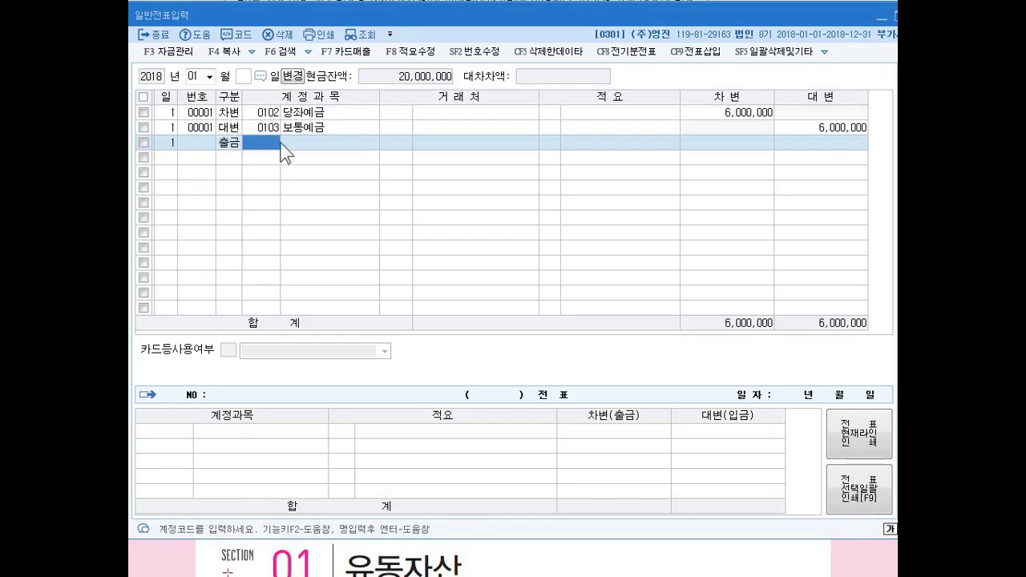
pyautogui.write('짱ㄱㅗ')
pyautogui.press('Return')
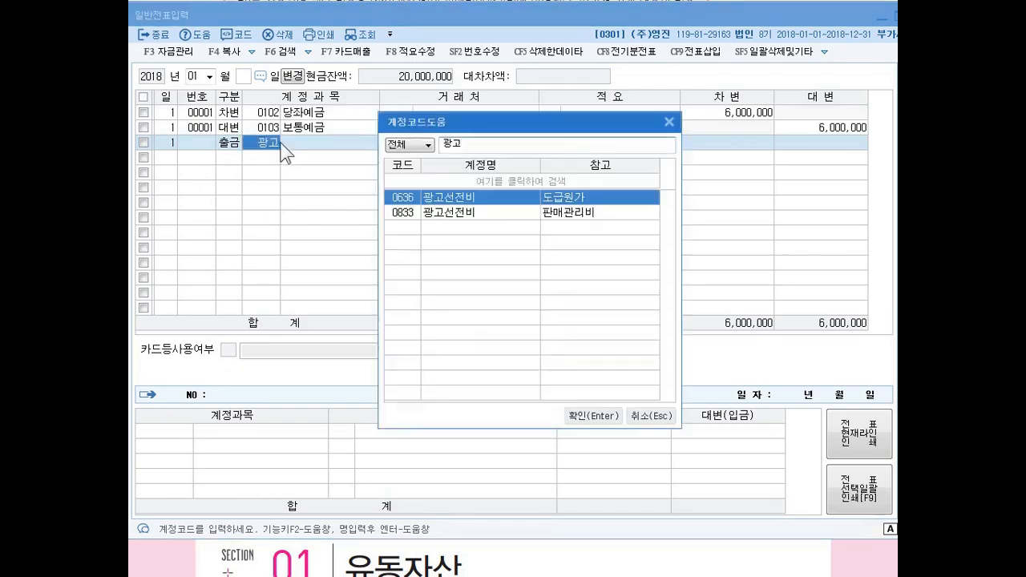
pyautogui.press('Down')
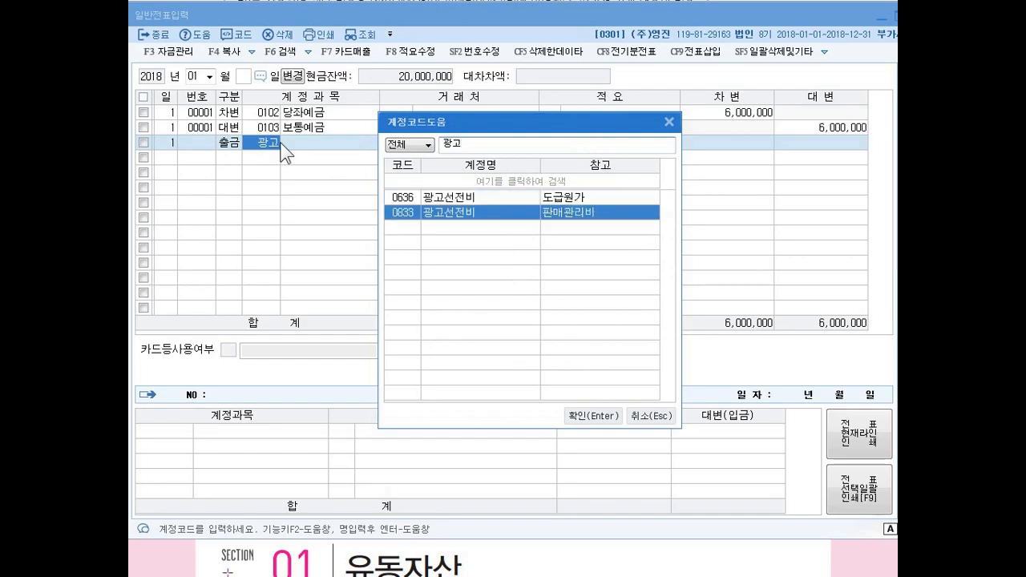
pyautogui.press('Up')
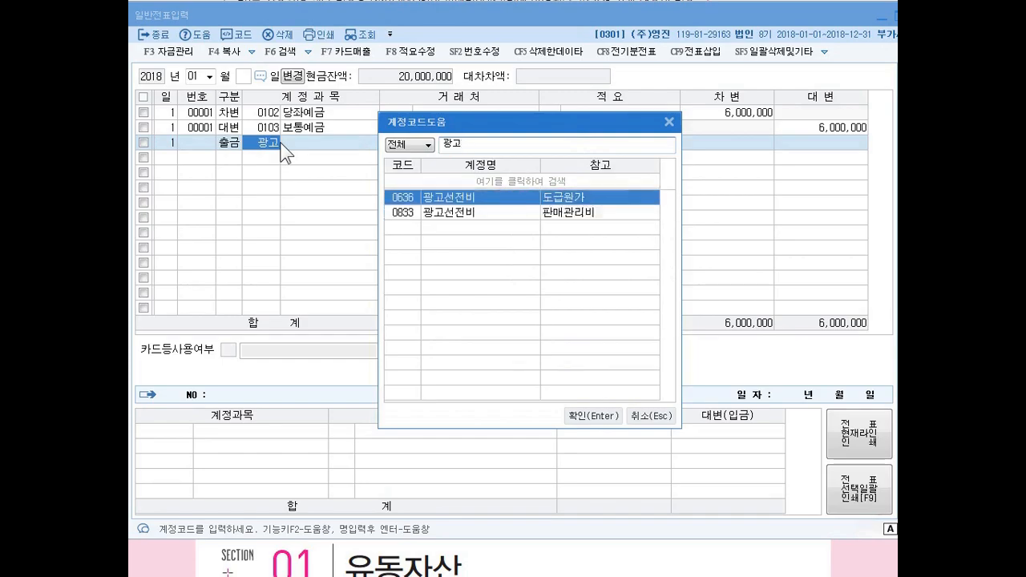
pyautogui.press('Down')
pyautogui.press('Return')
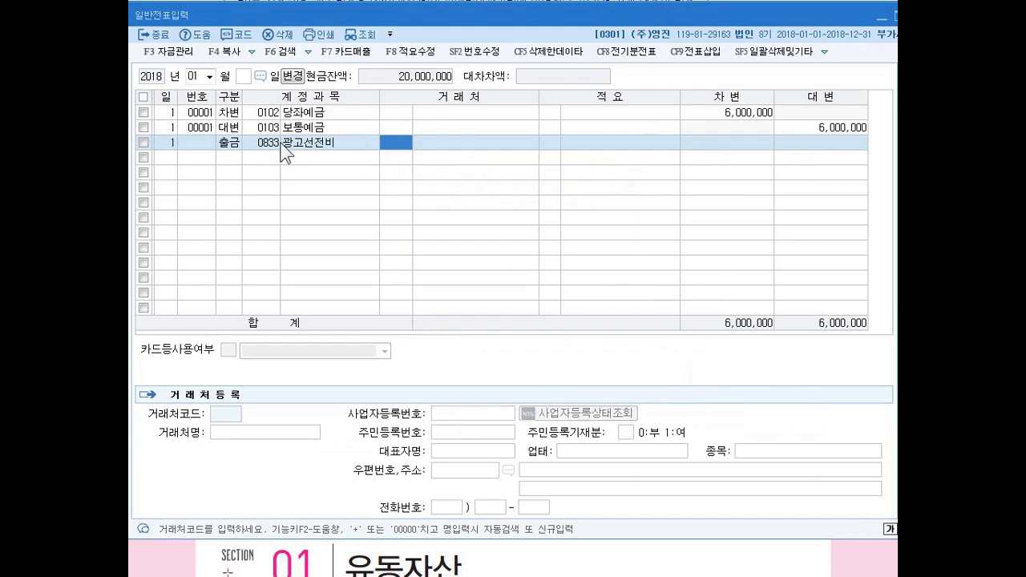
# Leave the 광고선전비 line's counterparty and description blank and enter a debit amount of 1,000,000
pyautogui.press('Return')
pyautogui.press('Return')
pyautogui.press('Return')
pyautogui.press('Return')
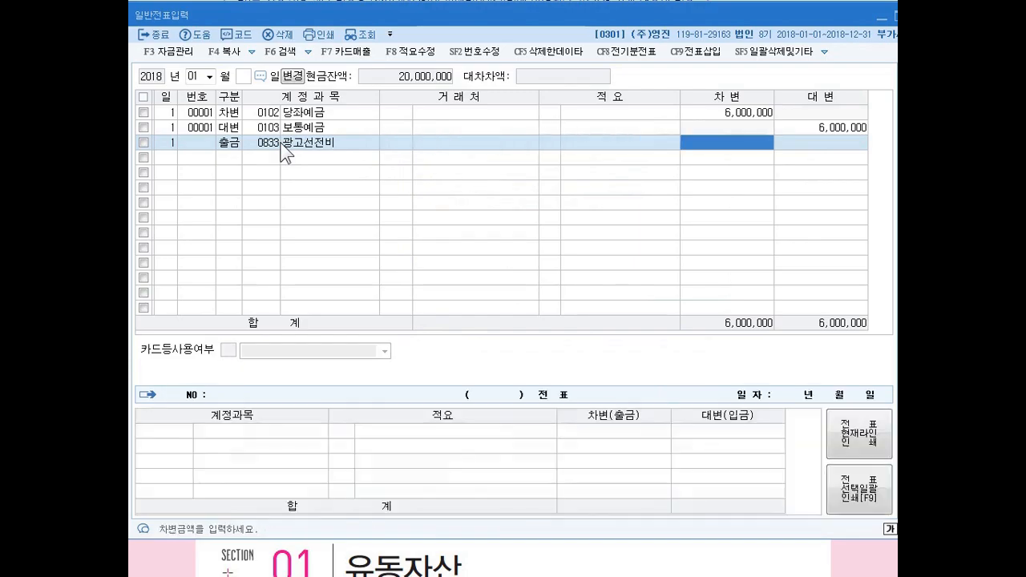
pyautogui.write('1000000')
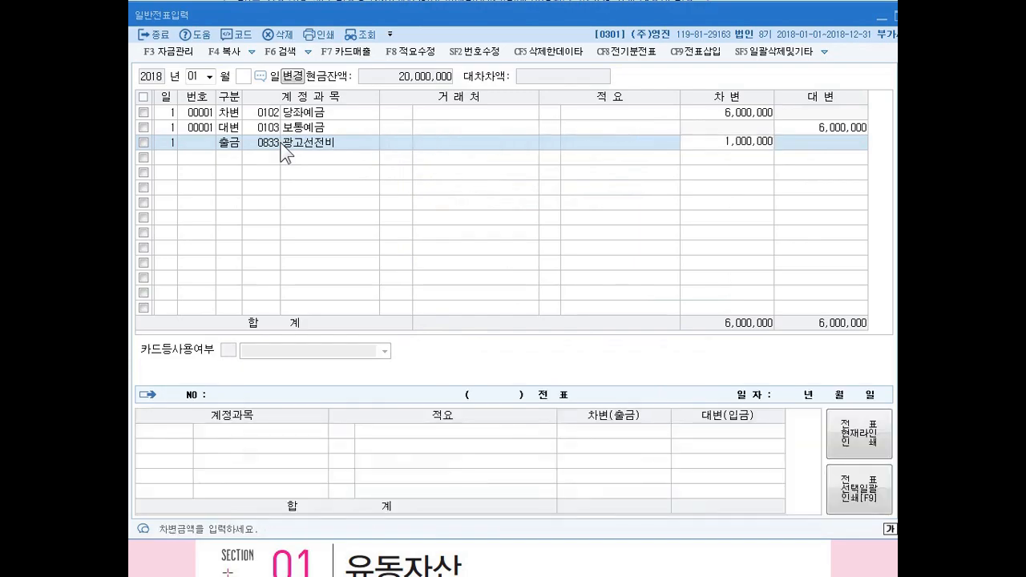
pyautogui.press('Return')
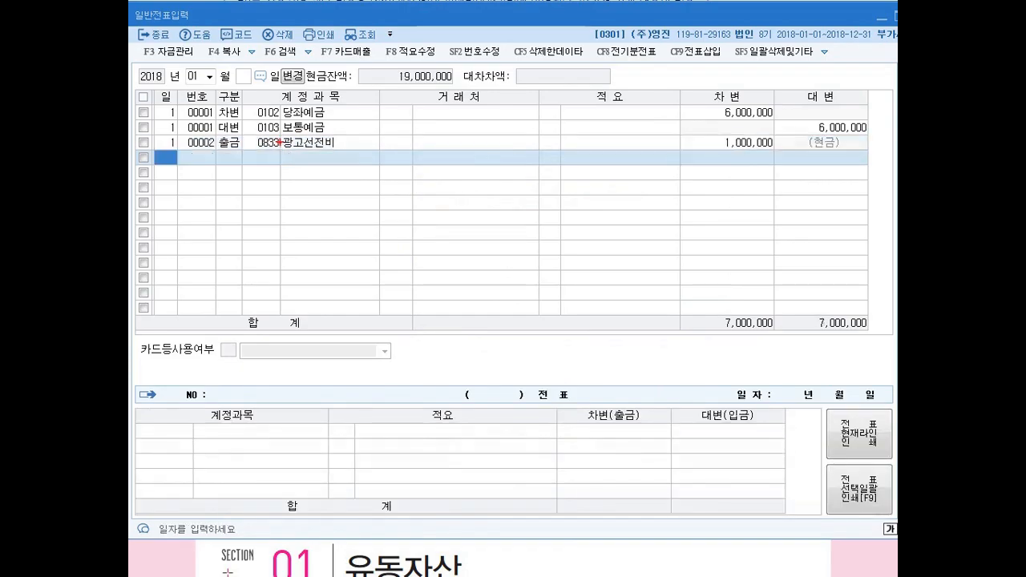
# Check the debit and credit accounts in the voucher preview of the 광고선전비 cash payment line
pyautogui.moveTo(792, 131); pyautogui.dragTo(768, 164)
pyautogui.press('Escape')
pyautogui.click(586, 142)
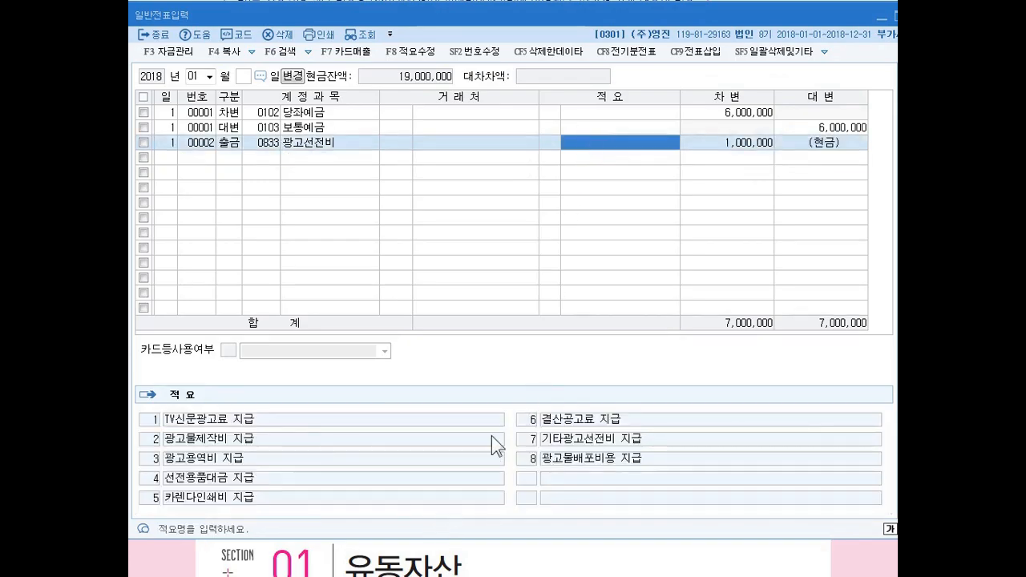
pyautogui.press('Return')
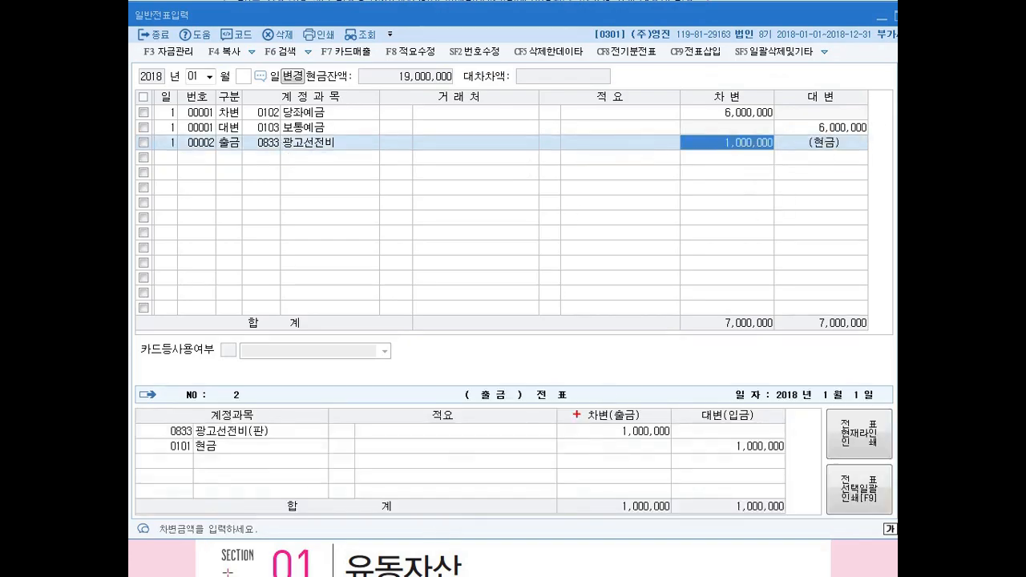
pyautogui.moveTo(183, 460); pyautogui.dragTo(223, 439)
pyautogui.moveTo(699, 415); pyautogui.dragTo(676, 463)
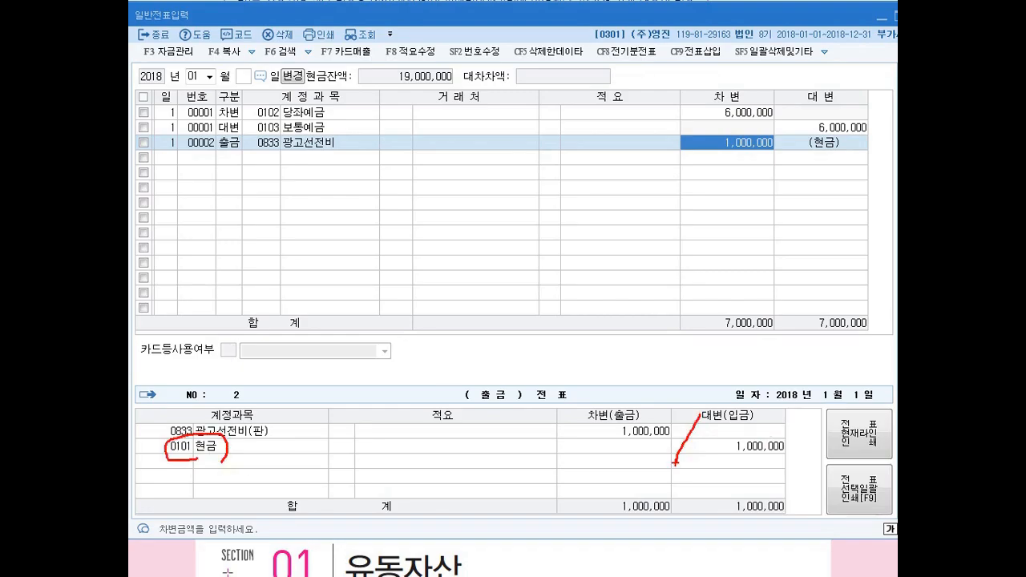
pyautogui.press('Escape')
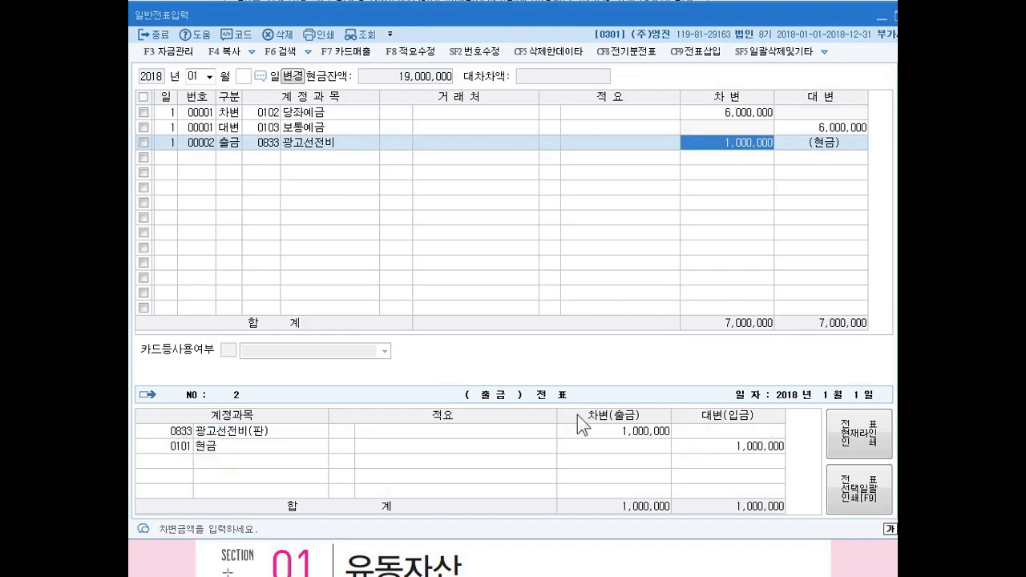
# Check the debit and credit accounts in the voucher preview of the 당좌예금 transfer entry
pyautogui.click(200, 158)
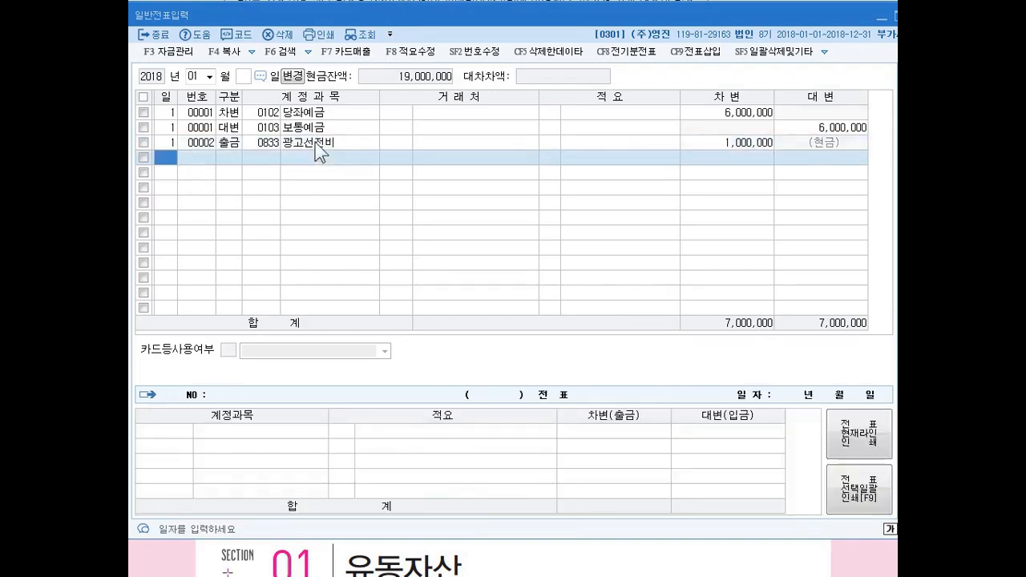
pyautogui.click(312, 146)
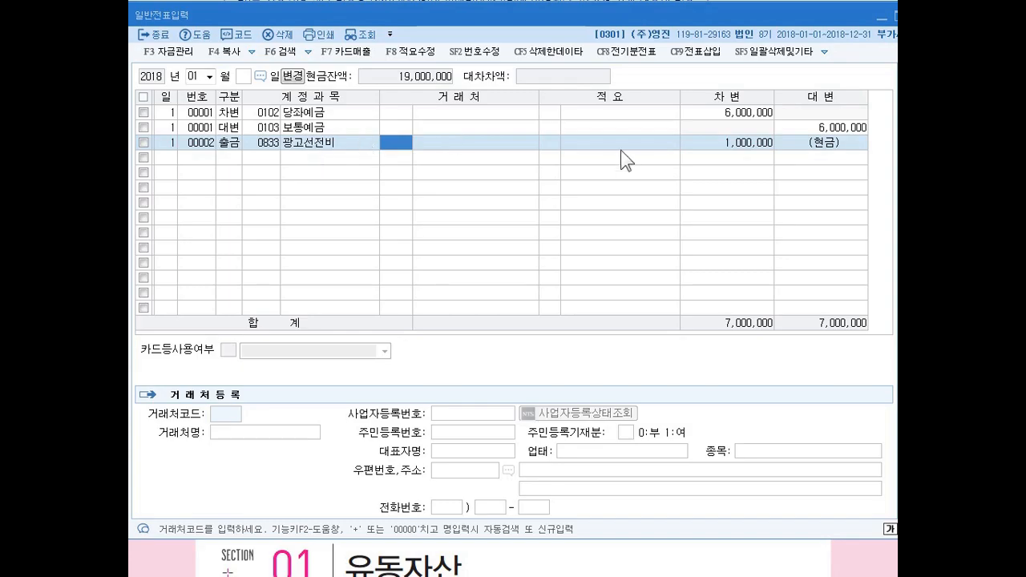
pyautogui.click(742, 116)
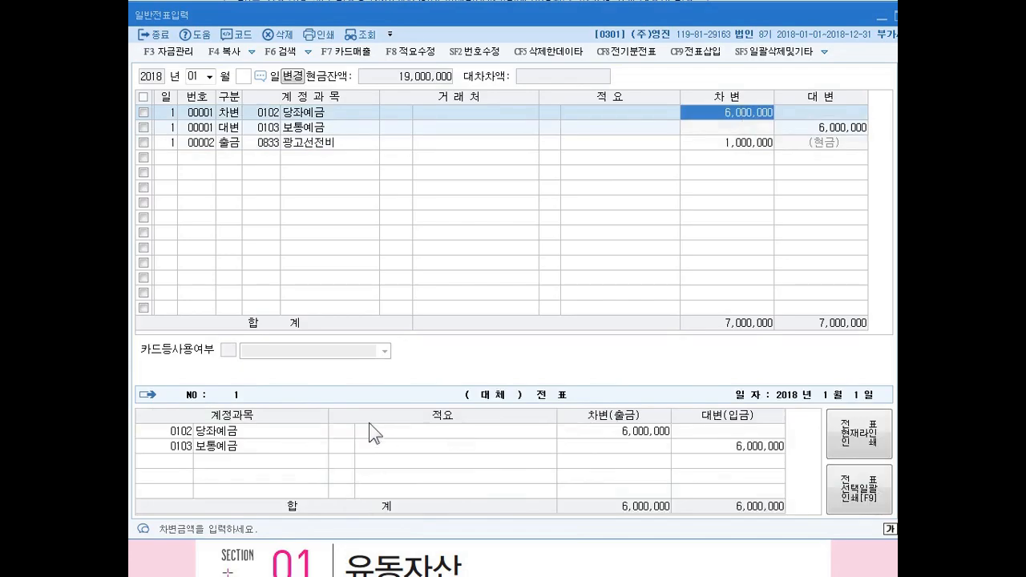
pyautogui.moveTo(329, 15); pyautogui.dragTo(328, 11)
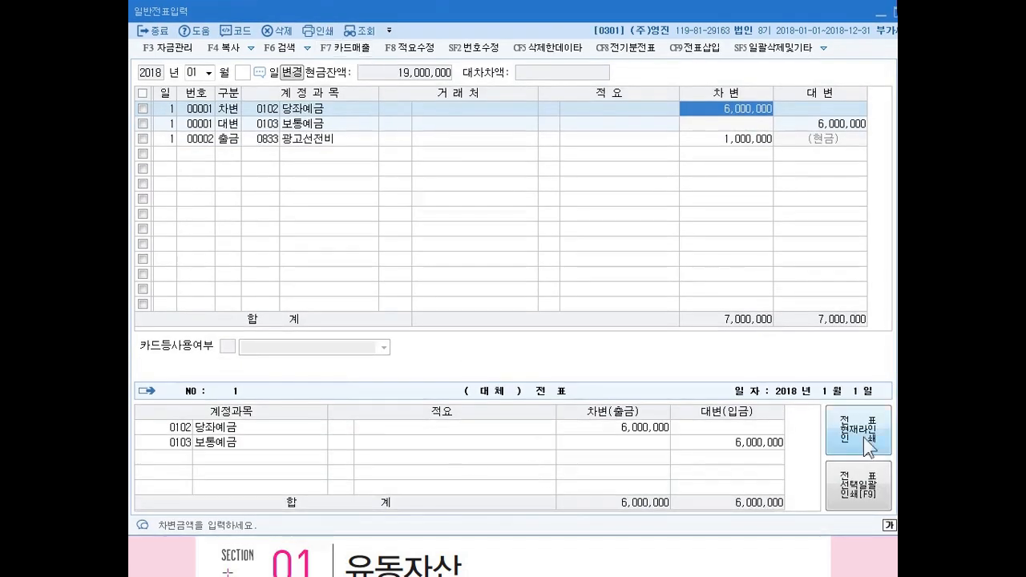